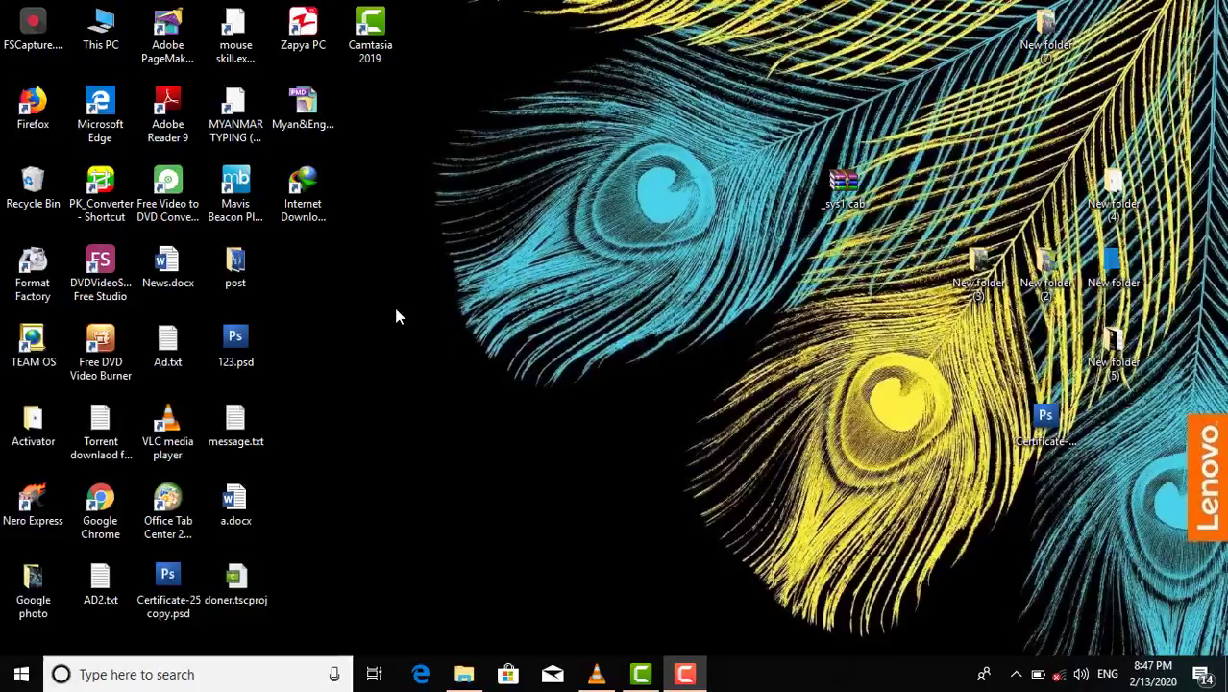
Step: Refresh the desktop, then run 'fonts' to open the Fonts folder listing 1,520 fonts
{"action": "right_click", "coordinate": [394, 307]}
{"action": "left_click", "coordinate": [416, 356]}
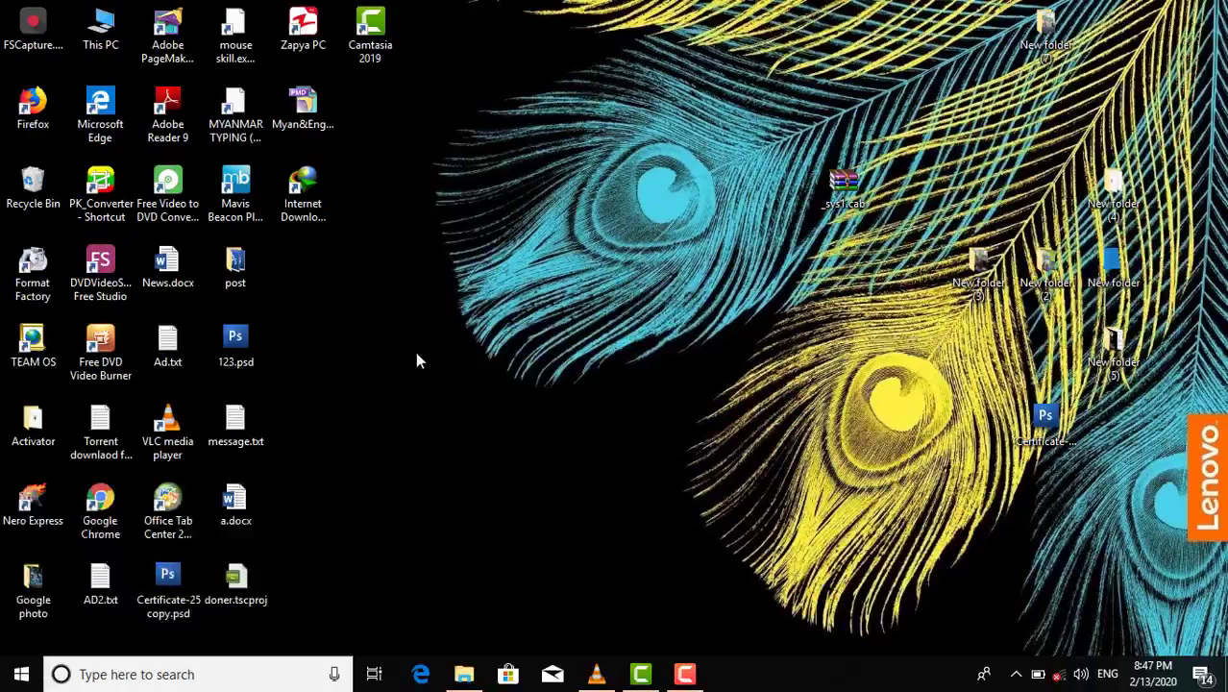
{"action": "key", "text": "super+r"}
{"action": "type", "text": "fon"}
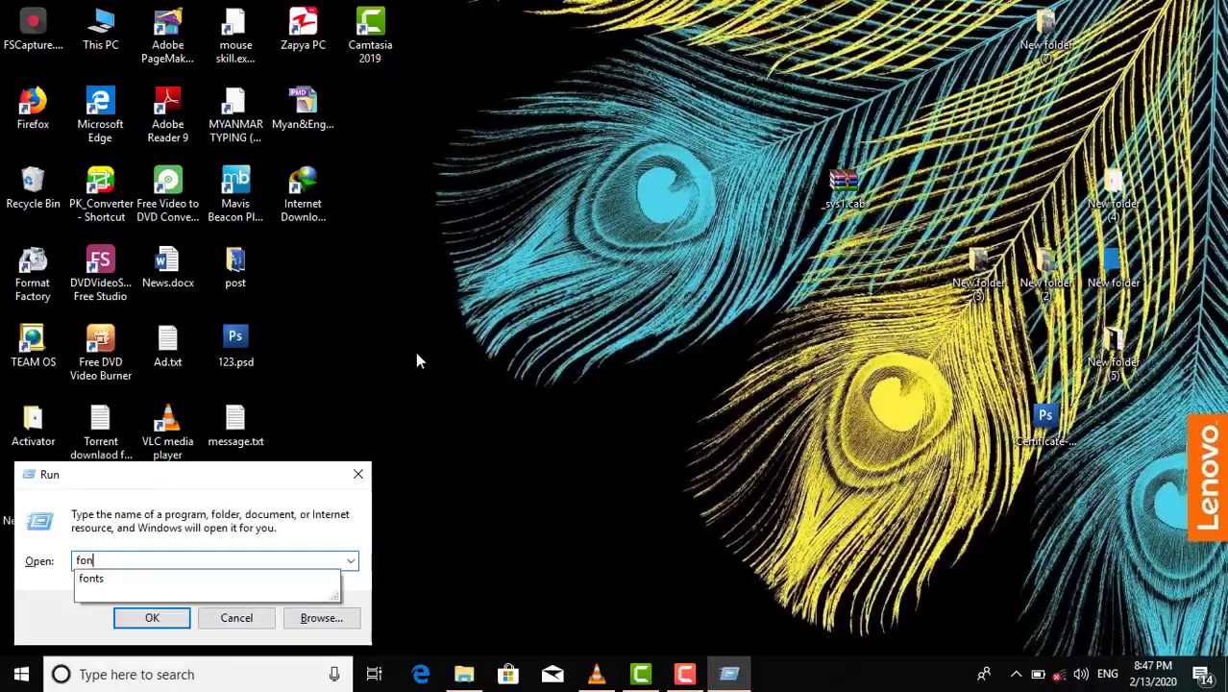
{"action": "type", "text": "ts"}
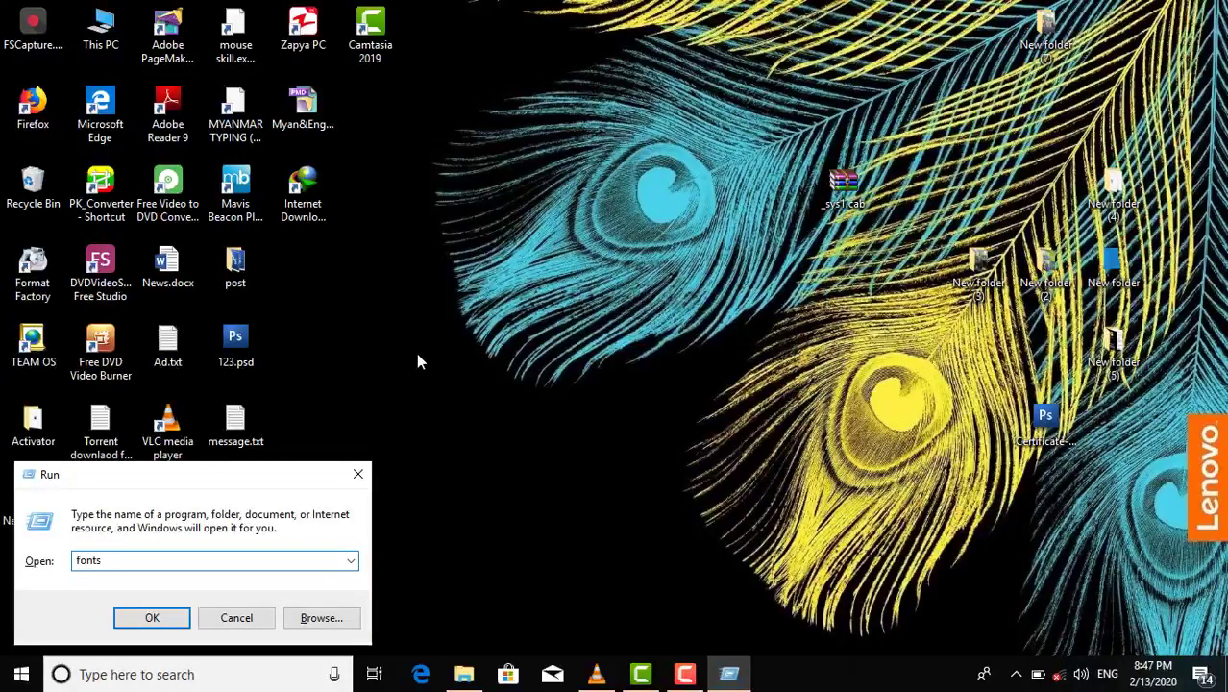
{"action": "key", "text": "Return"}
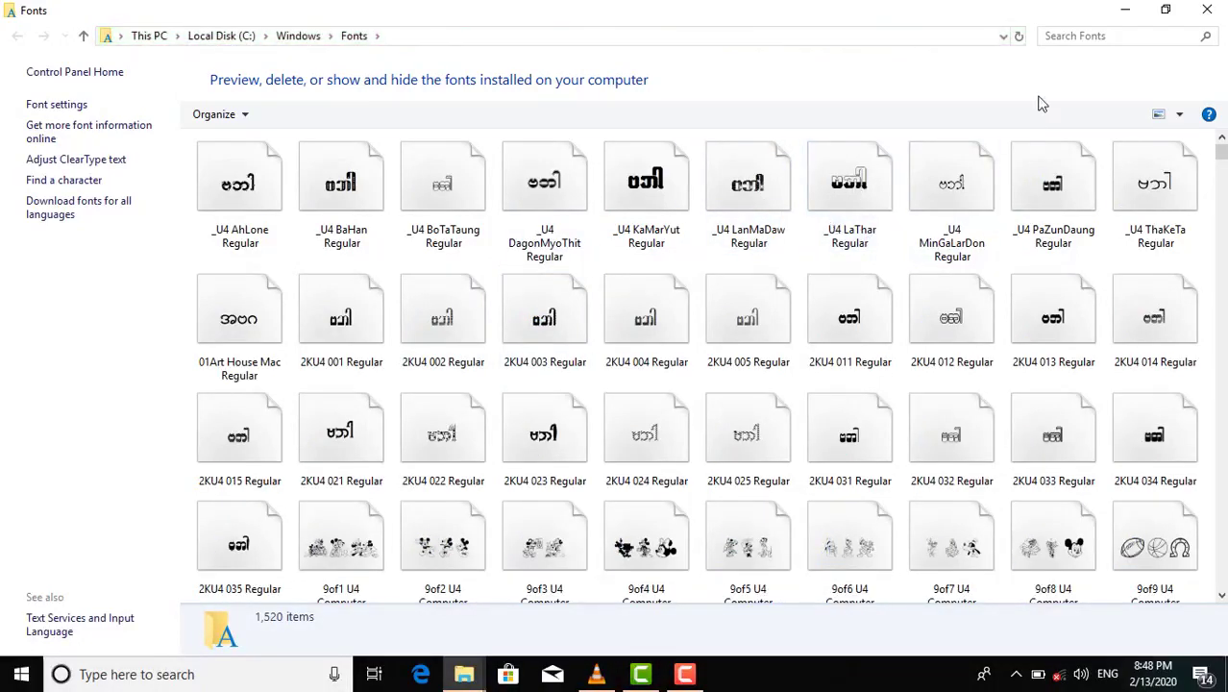
Step: Search the fonts for 'zawgyi' to find Zawgyi-One Regular, then close the folder and refresh the desktop
{"action": "left_click", "coordinate": [1069, 35]}
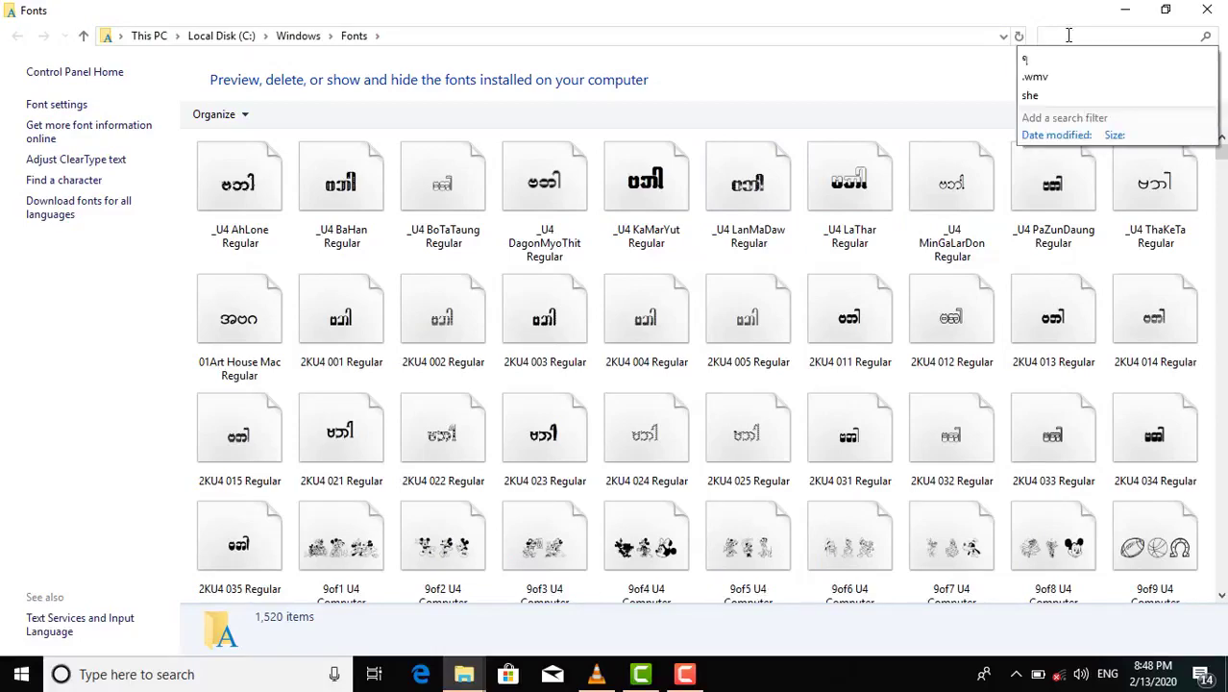
{"action": "type", "text": "zaw"}
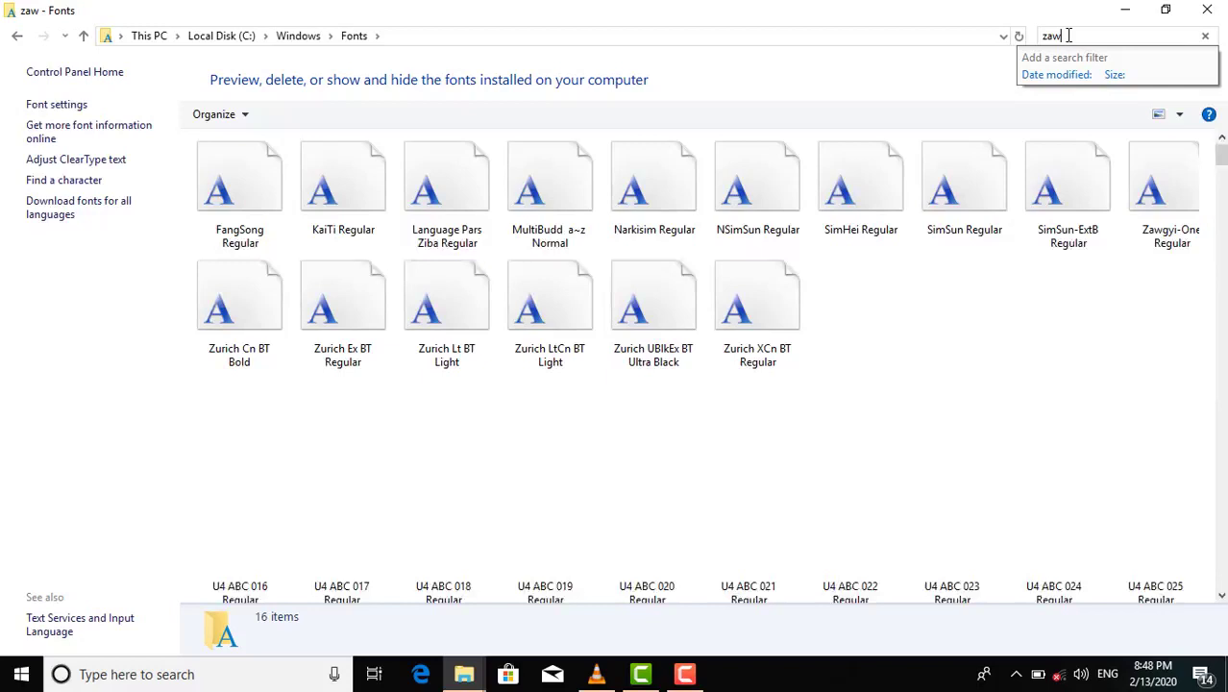
{"action": "type", "text": "gyi"}
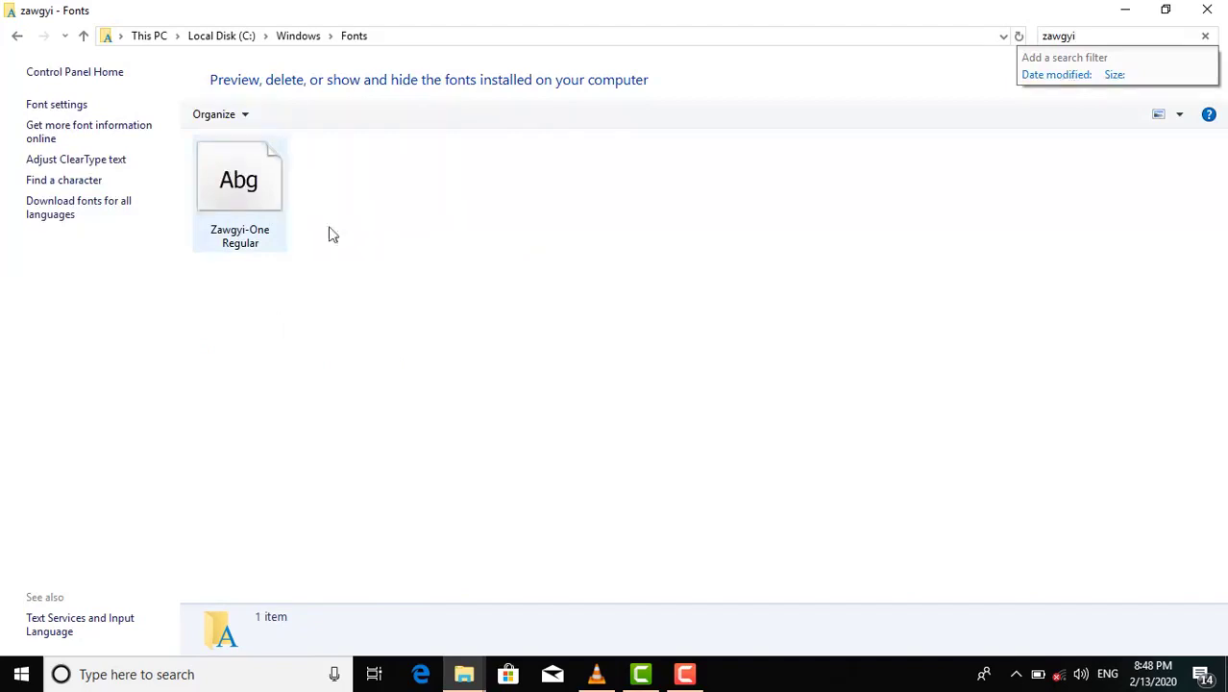
{"action": "left_click", "coordinate": [1210, 10]}
{"action": "right_click", "coordinate": [452, 225]}
{"action": "left_click", "coordinate": [475, 269]}
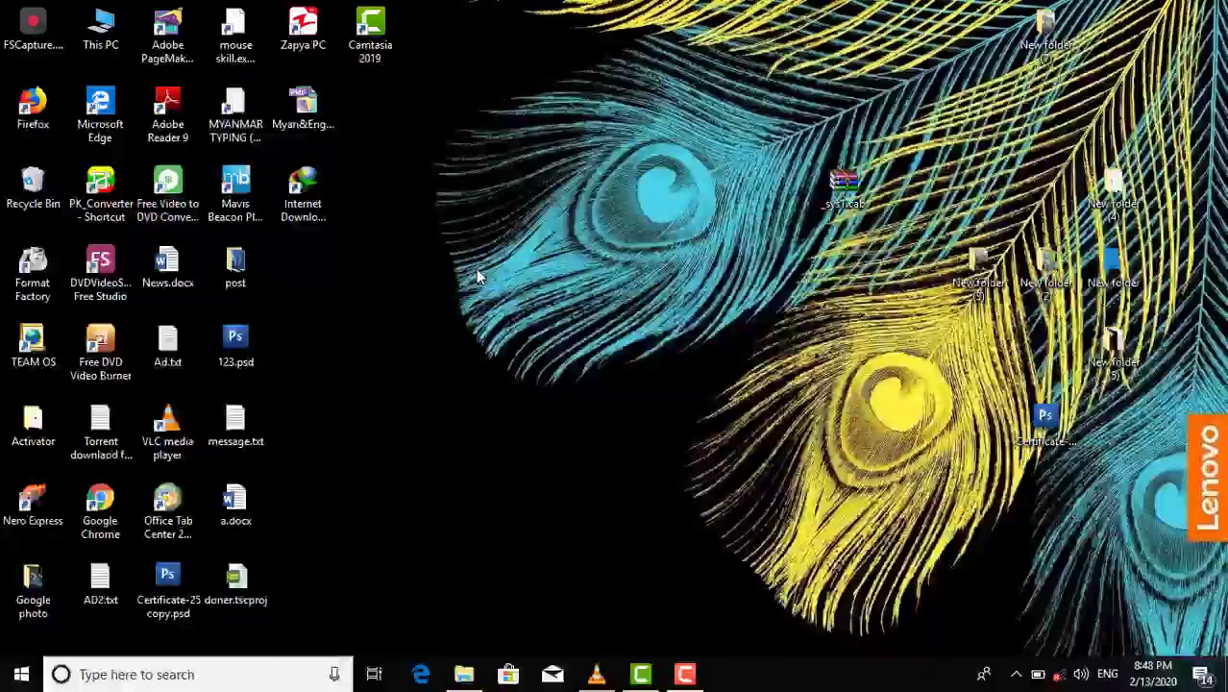
Step: Play the VLC demo video fullscreen and scrub between its opening and the drive's folder view
{"action": "left_click", "coordinate": [596, 673]}
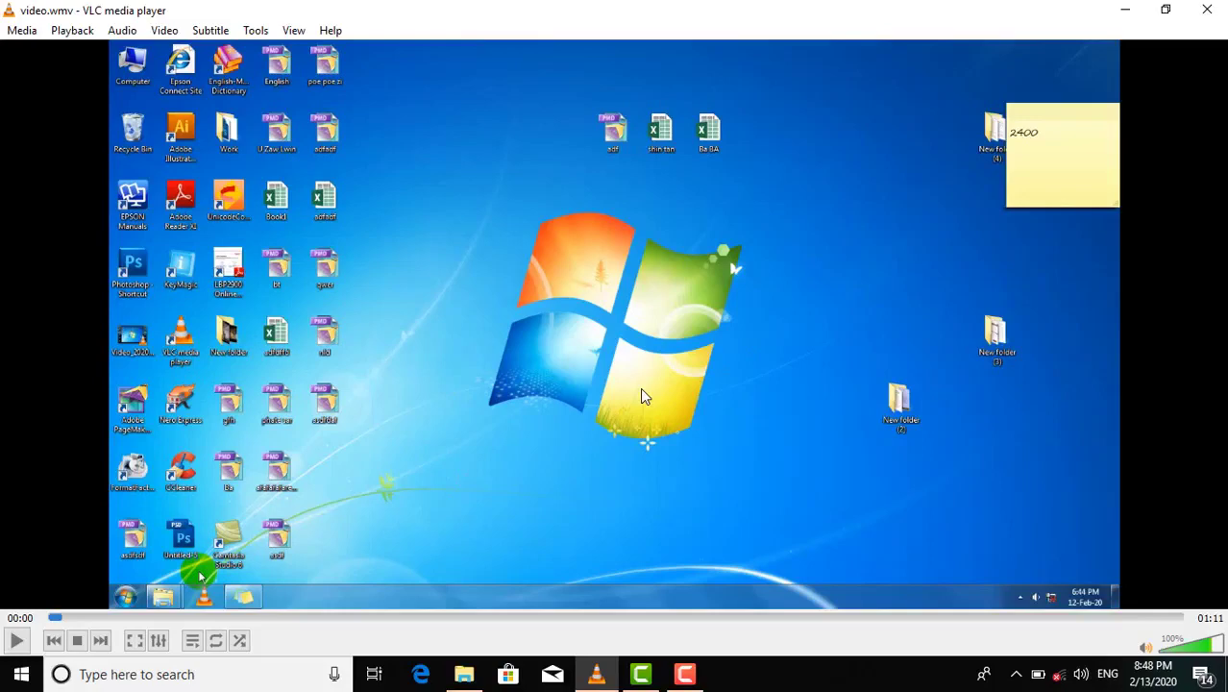
{"action": "double_click", "coordinate": [640, 387]}
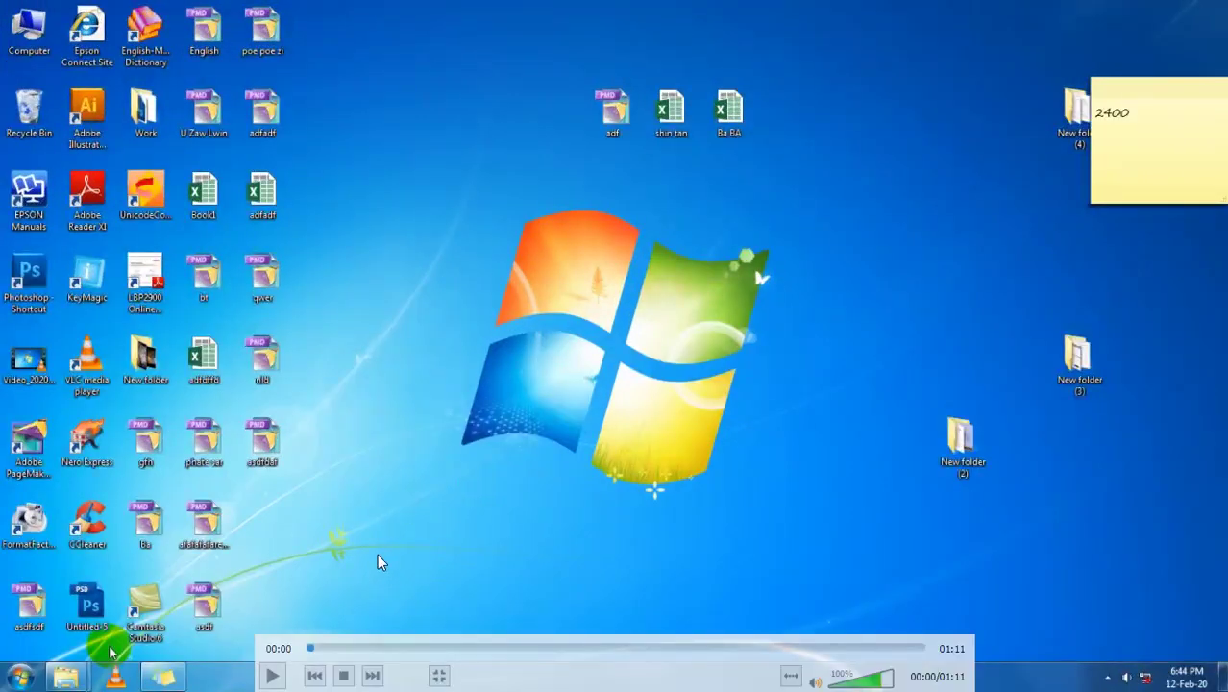
{"action": "key", "text": "space"}
{"action": "left_click", "coordinate": [353, 647]}
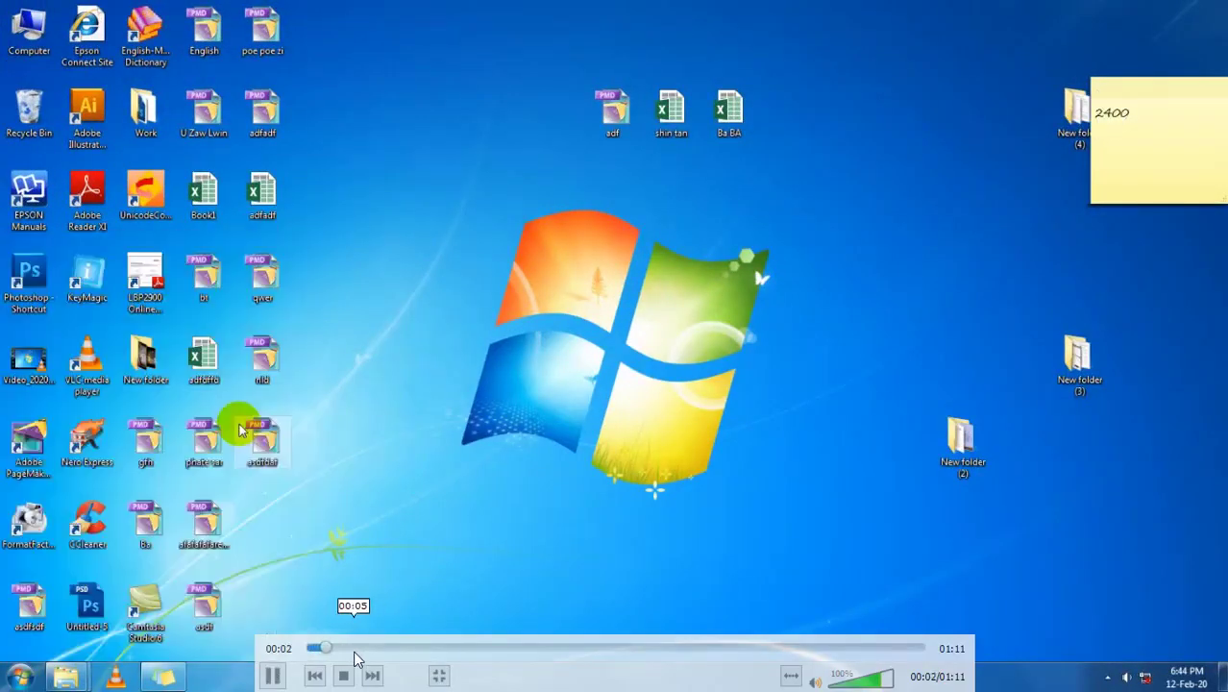
{"action": "left_click", "coordinate": [529, 647]}
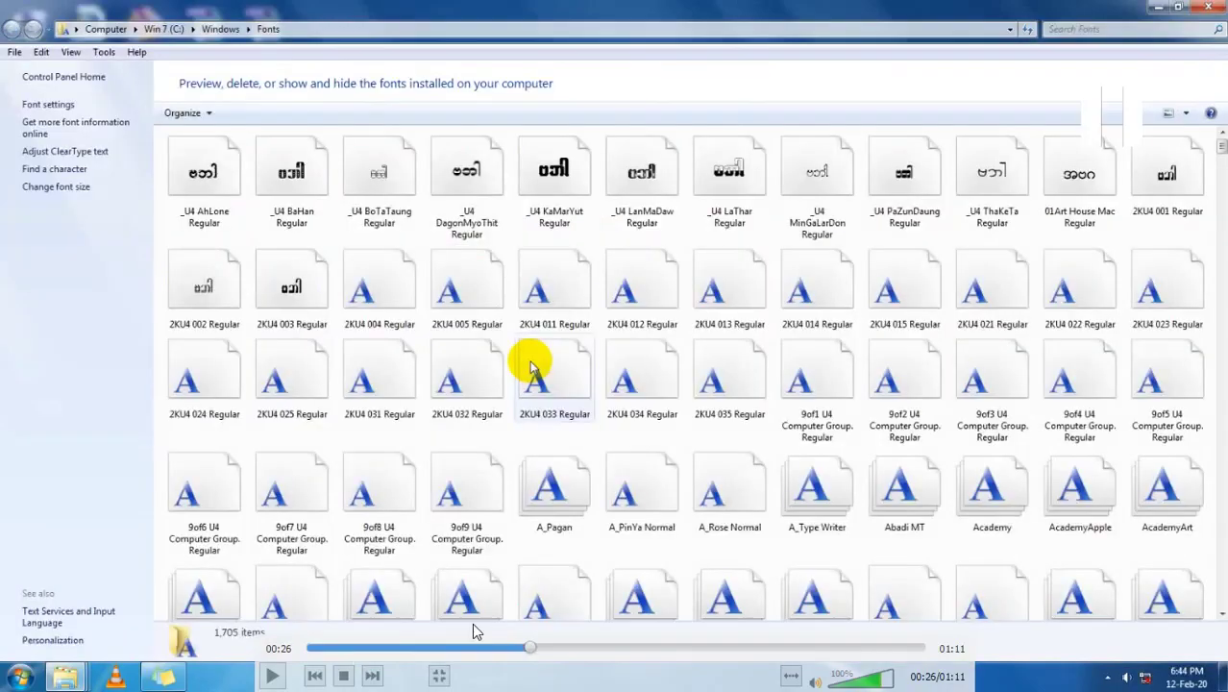
{"action": "key", "text": "space"}
{"action": "left_click", "coordinate": [388, 647]}
{"action": "left_click", "coordinate": [355, 648]}
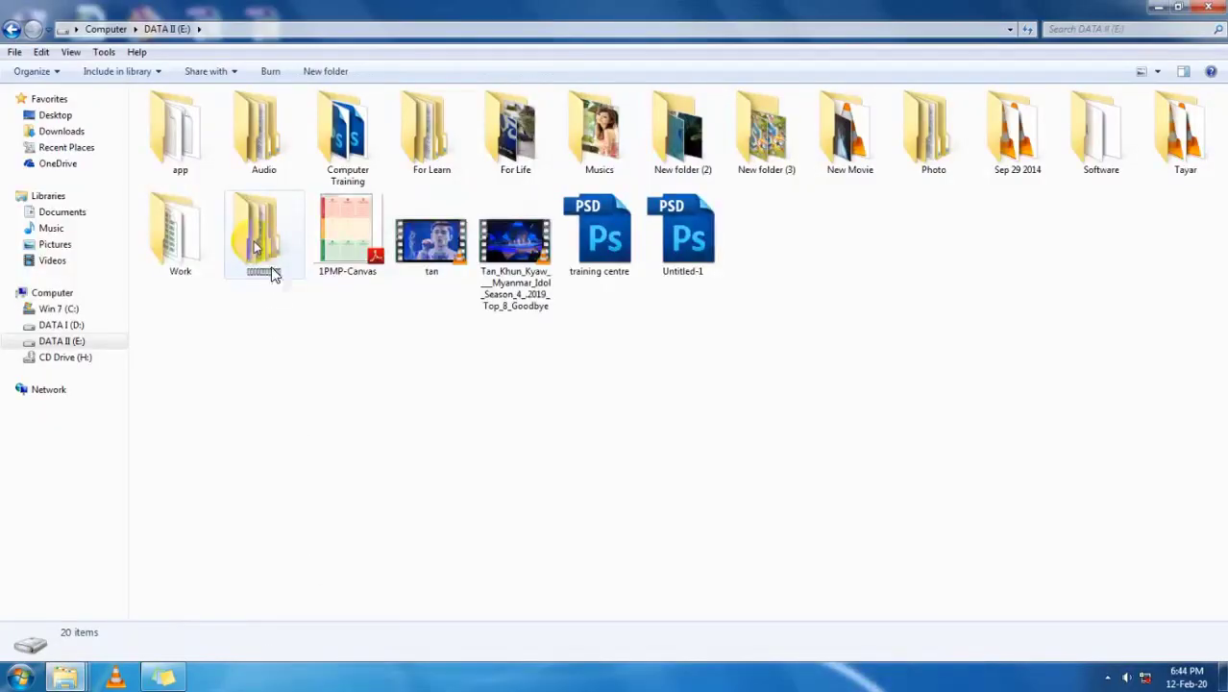
Step: Scrub through the Fonts search, Personalization and Window Color parts, returning to the Zawgyi-One result
{"action": "left_click", "coordinate": [510, 647]}
{"action": "left_click", "coordinate": [561, 647]}
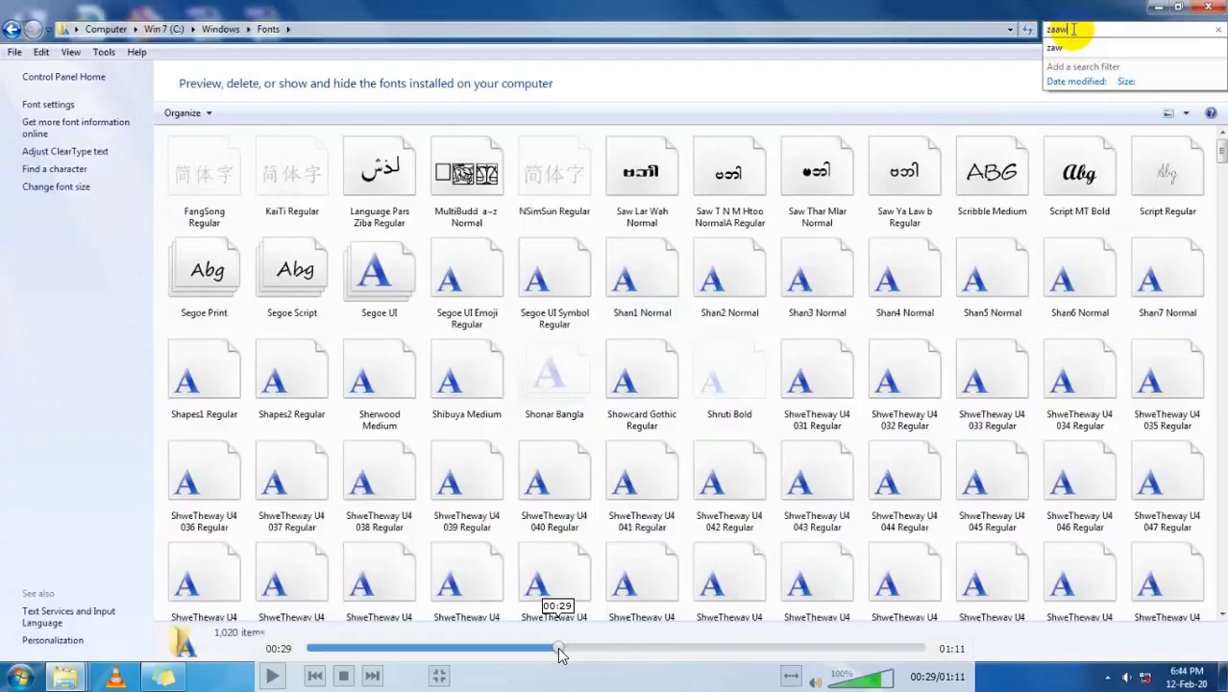
{"action": "left_click", "coordinate": [606, 650]}
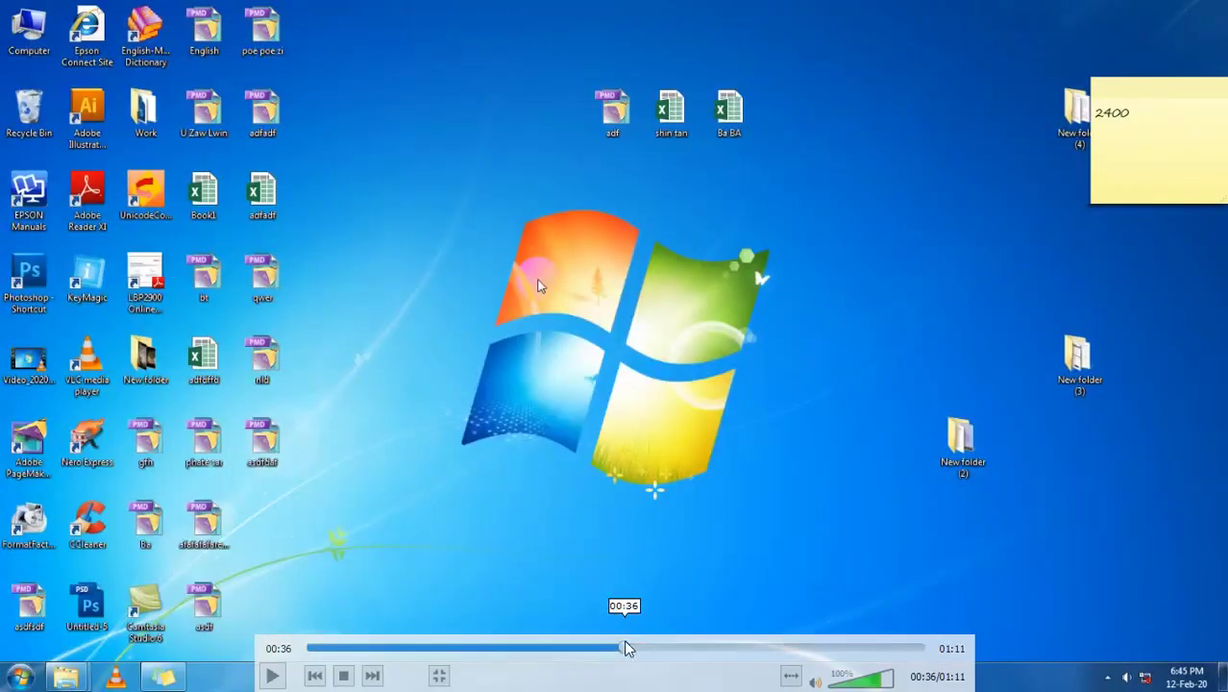
{"action": "left_click", "coordinate": [643, 649]}
{"action": "left_click", "coordinate": [735, 649]}
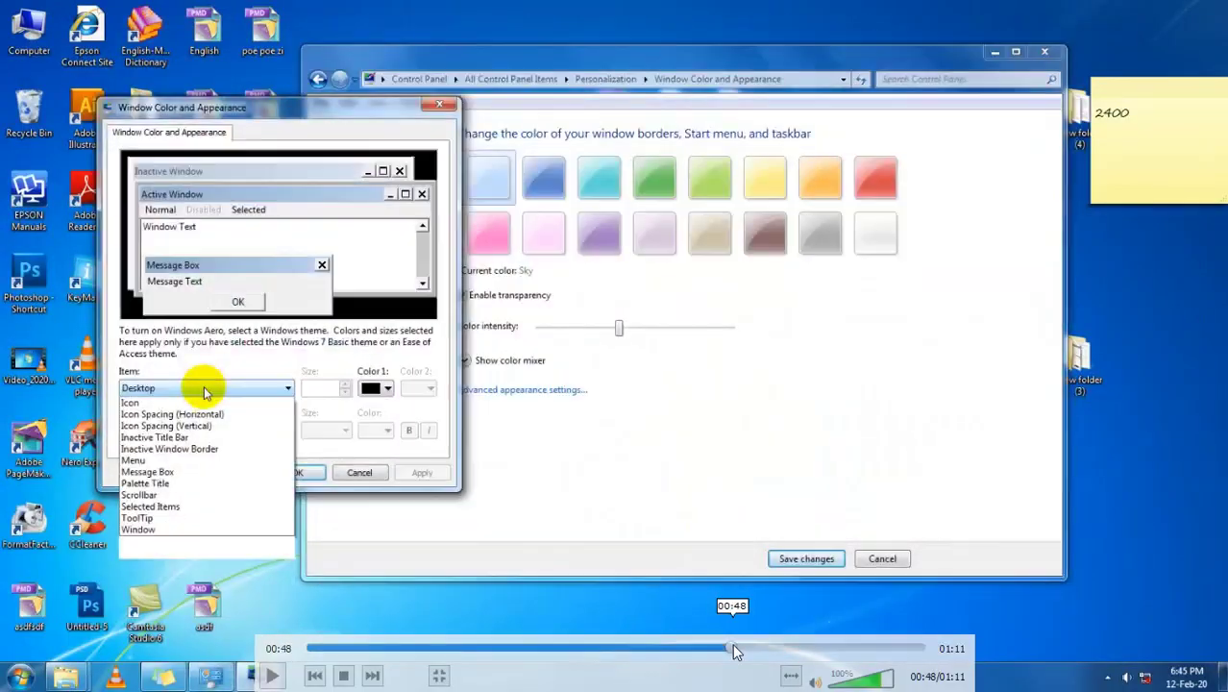
{"action": "left_click", "coordinate": [702, 650]}
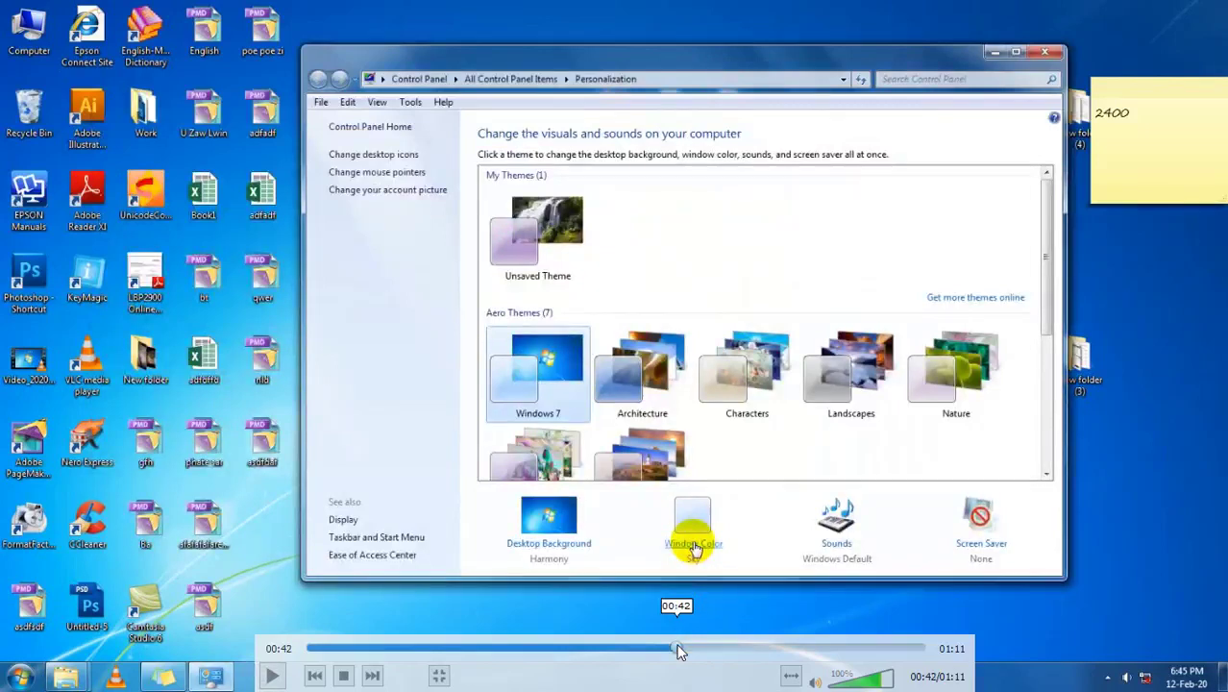
{"action": "left_click", "coordinate": [675, 649]}
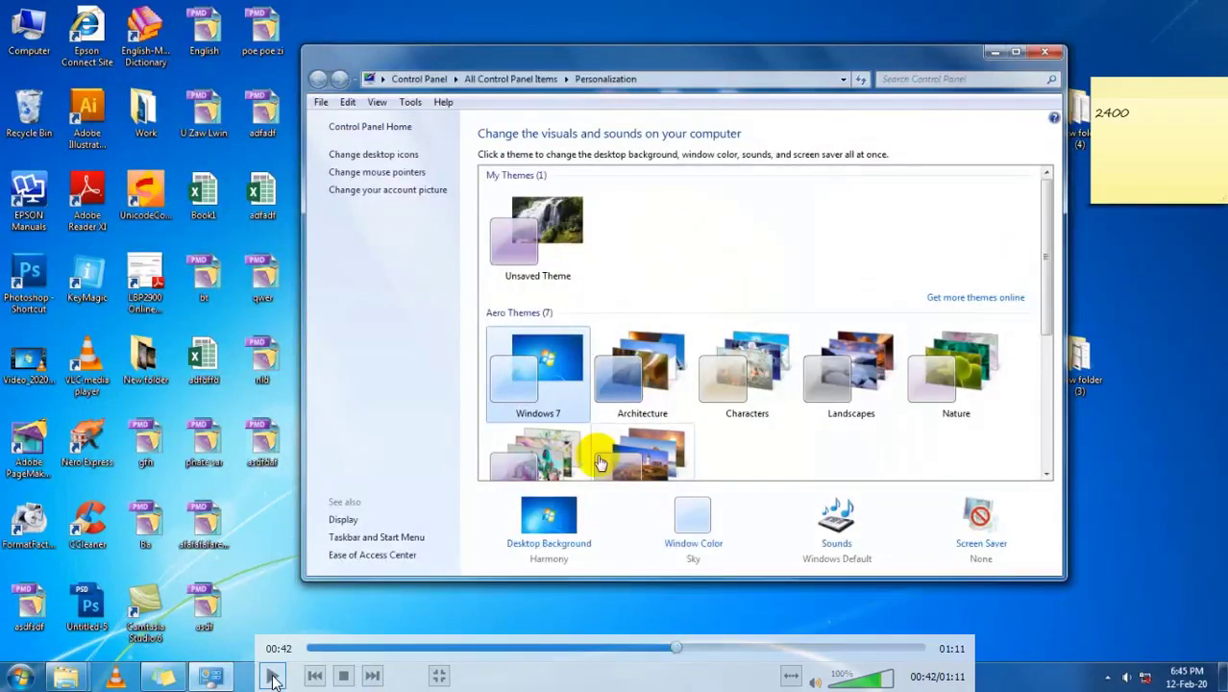
{"action": "left_click", "coordinate": [599, 648]}
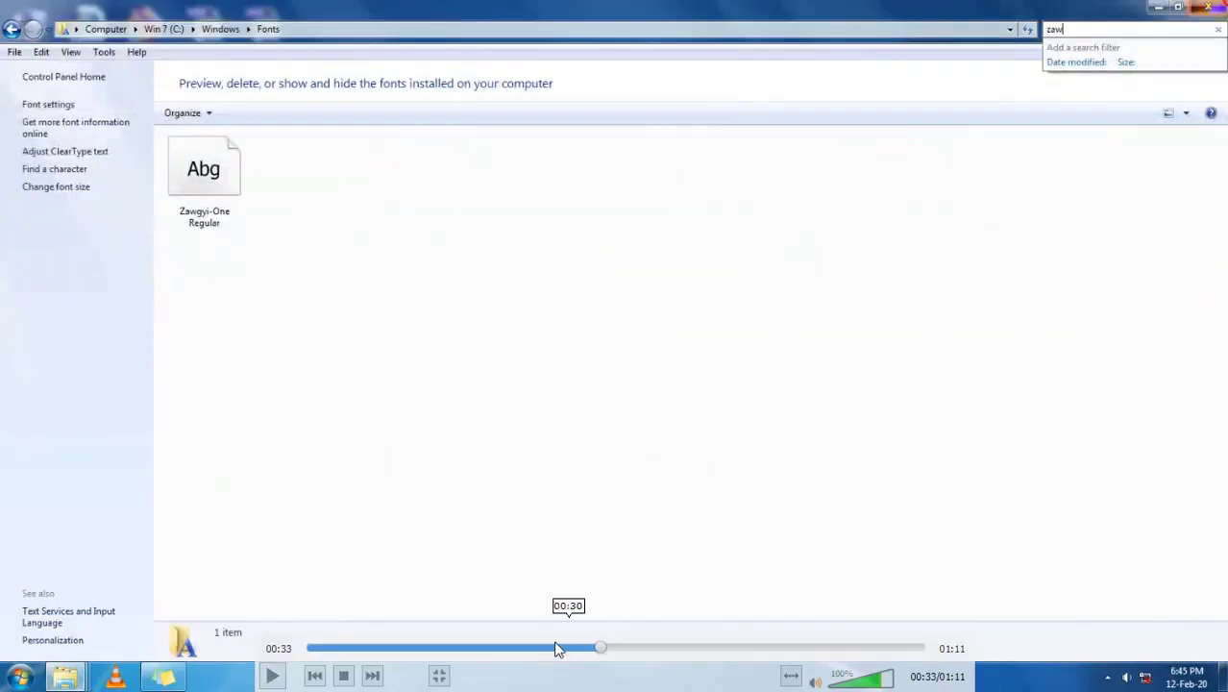
{"action": "left_click", "coordinate": [272, 677]}
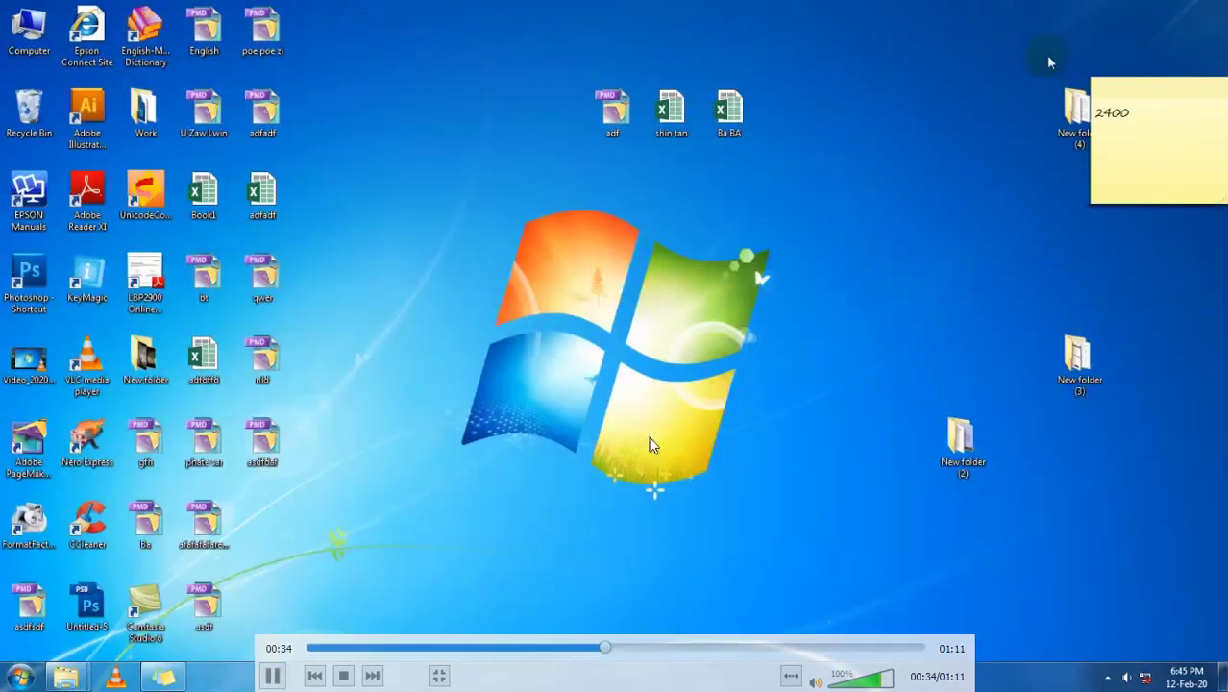
Step: Resume the demo and let it play until DATA II (E:) shows Myanmar folder names
{"action": "key", "text": "space"}
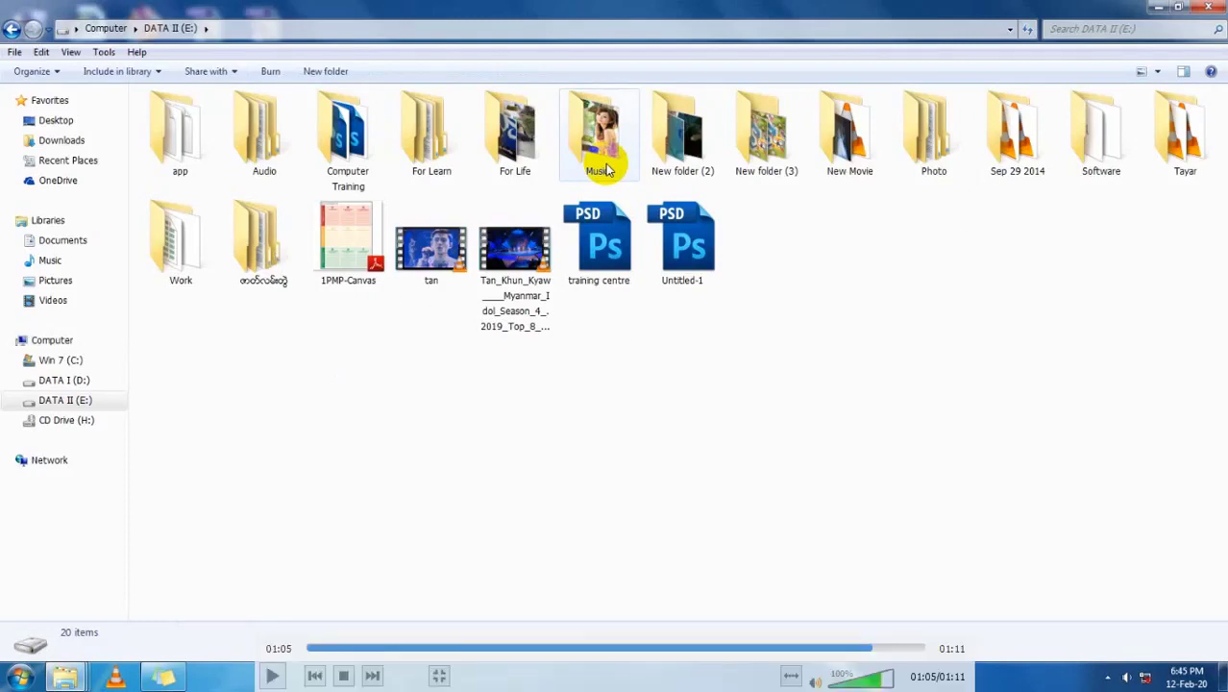
Step: Exit fullscreen and close VLC, returning to the peacock-feather desktop
{"action": "double_click", "coordinate": [1142, 77]}
{"action": "left_click", "coordinate": [1213, 7]}
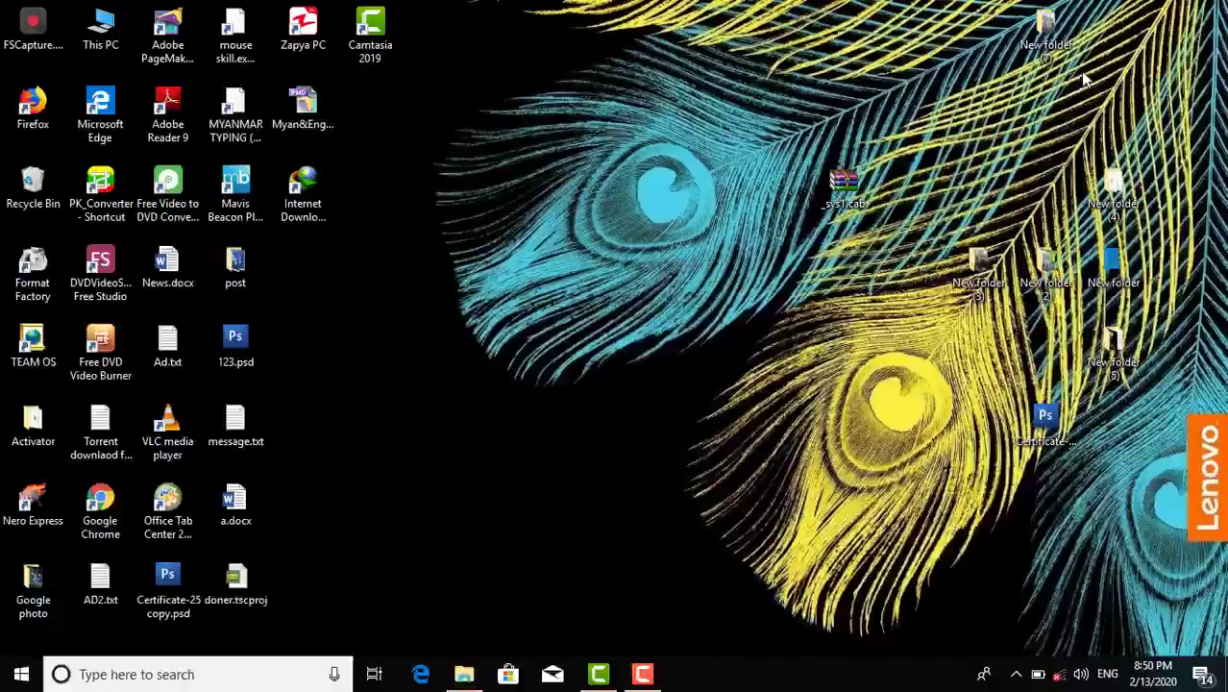